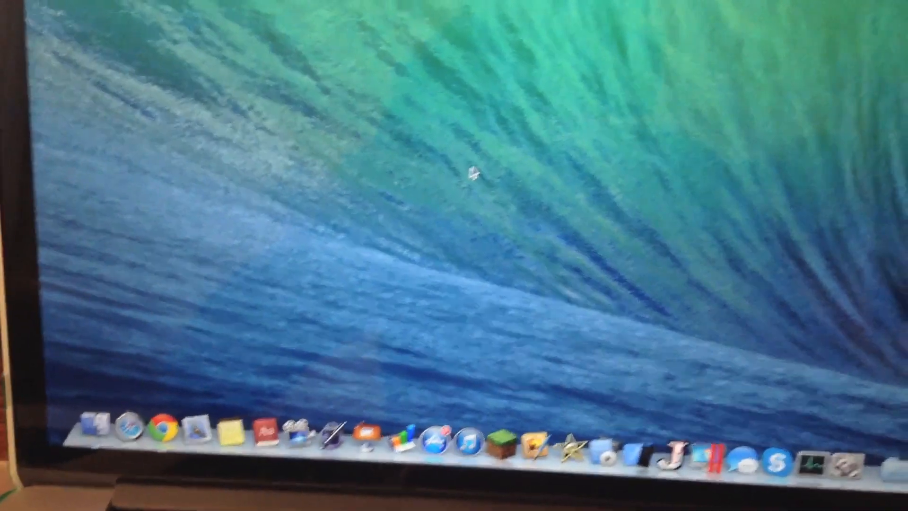
Step: Launch Boot Camp Assistant from a Launchpad search for 'boot'
key("F4")
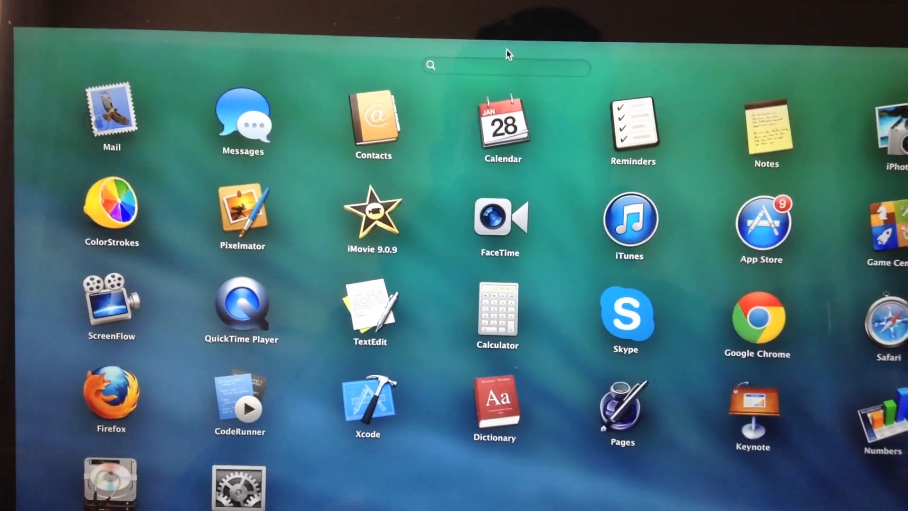
type("b")
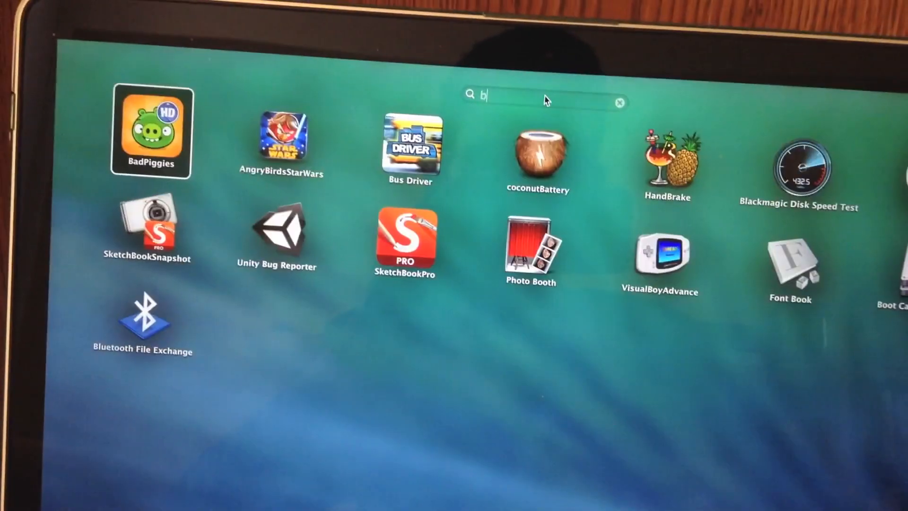
type("ootcamp")
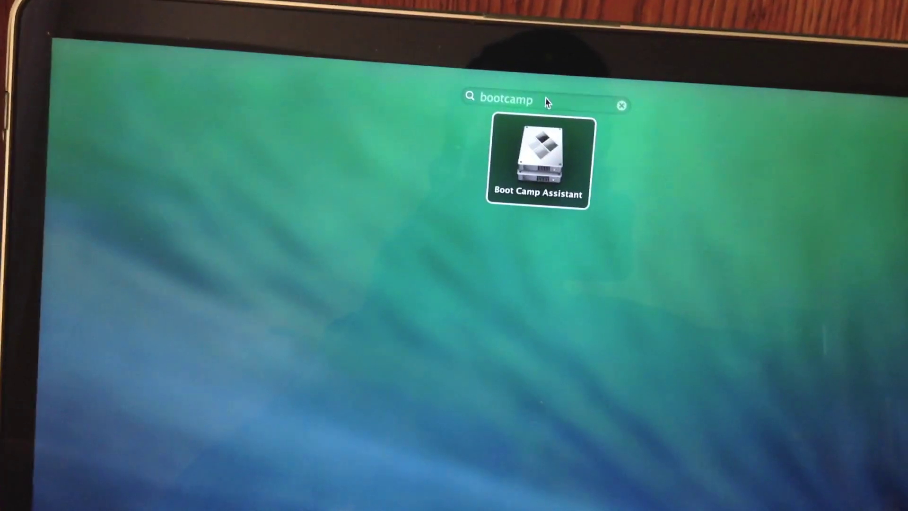
key("Return")
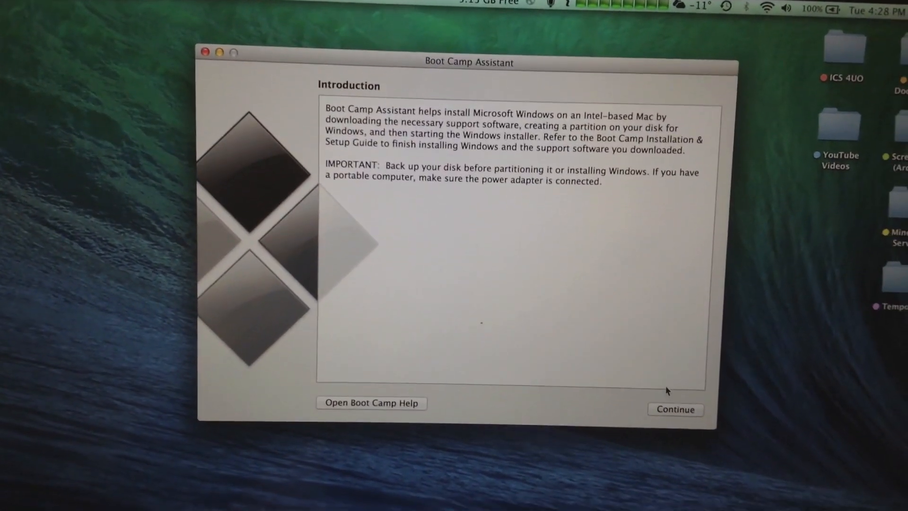
Step: Remove the Windows 7 partition, restoring Macintosh HD to one OS X volume with admin authorization
left_click(673, 406)
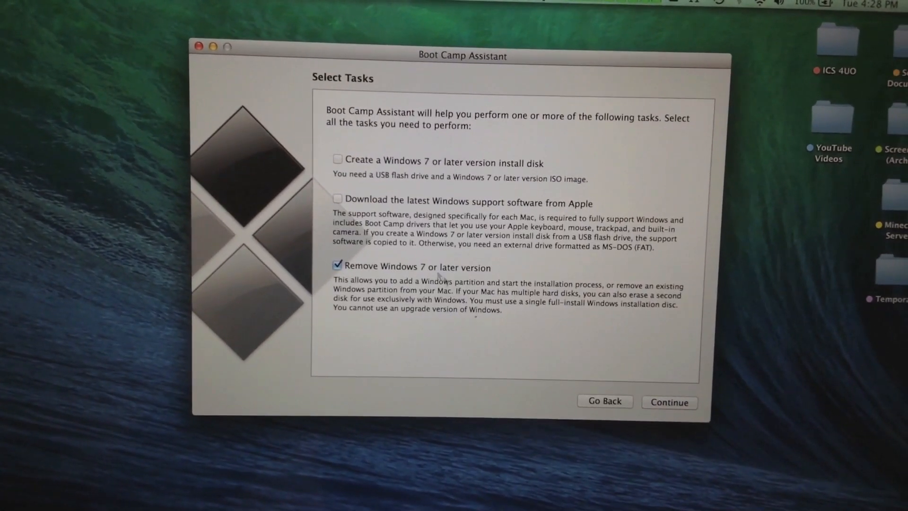
left_click(669, 402)
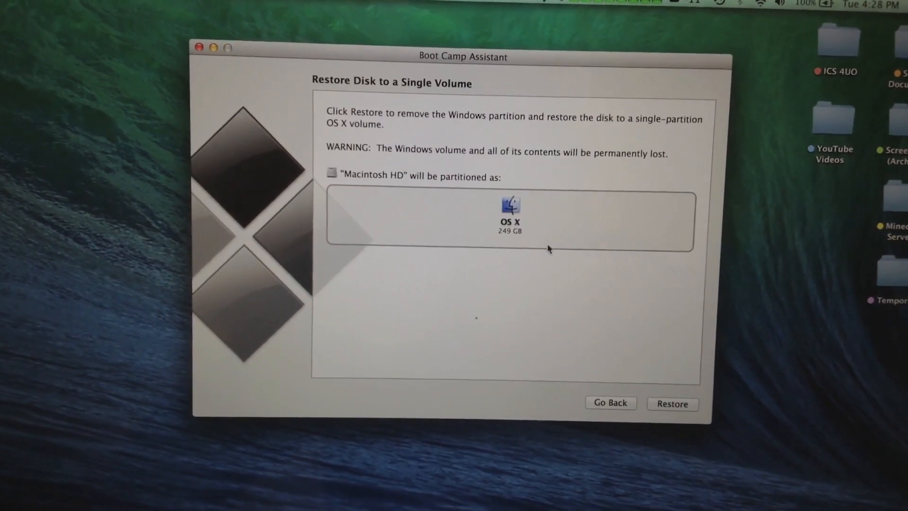
left_click(672, 405)
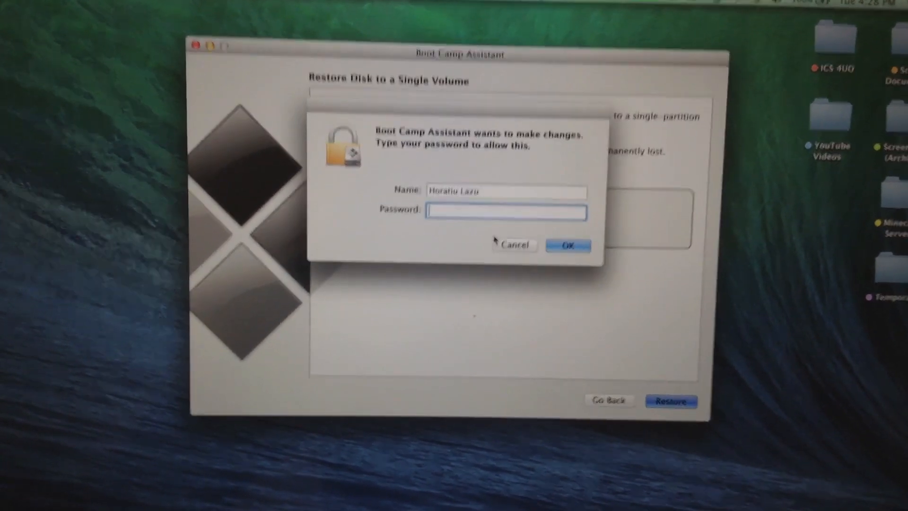
type("********")
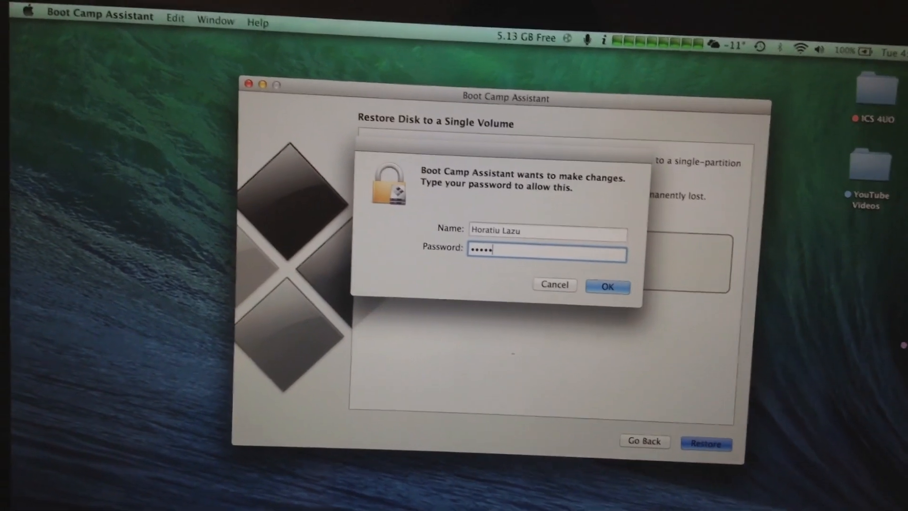
key("Return")
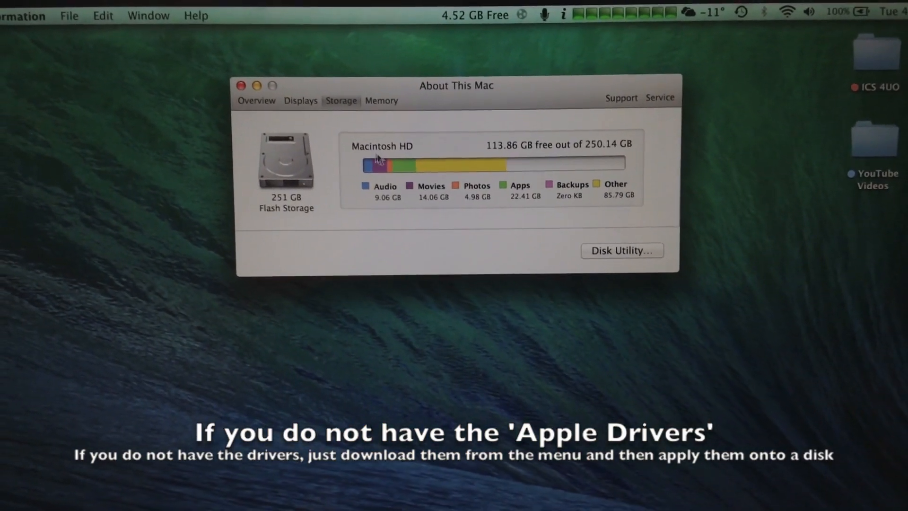
Step: Close About This Mac, relaunch Boot Camp Assistant from Launchpad and continue to its task list
left_click(245, 85)
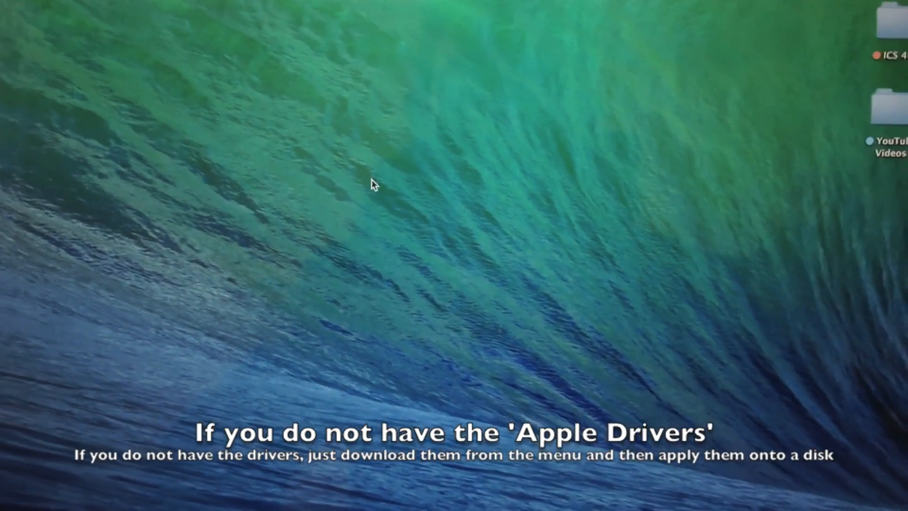
key("F4")
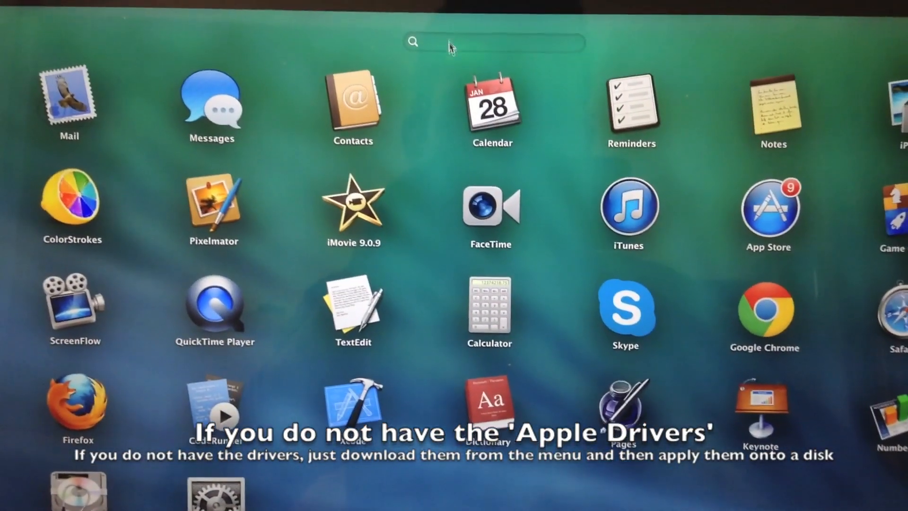
type("boo")
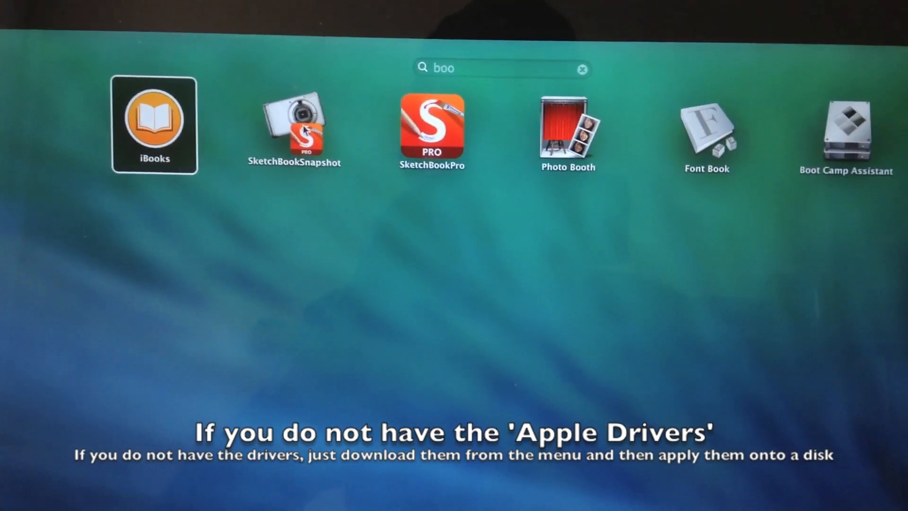
left_click(848, 139)
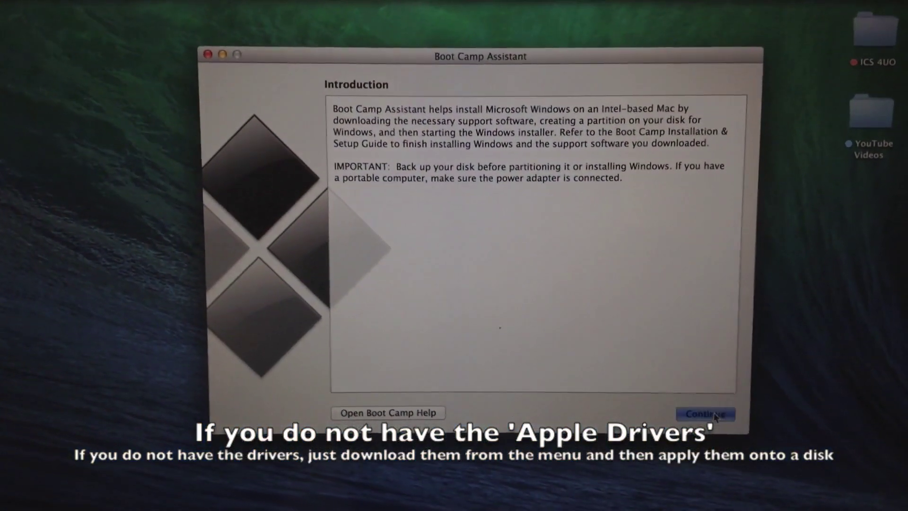
left_click(713, 412)
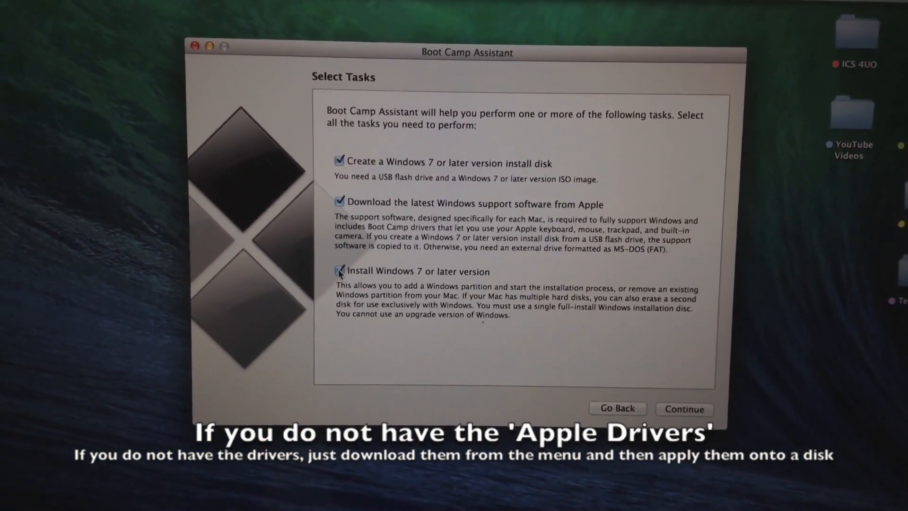
Step: Leave only 'Install Windows 7' checked, unchecking support-software download and install-disk creation
left_click(341, 205)
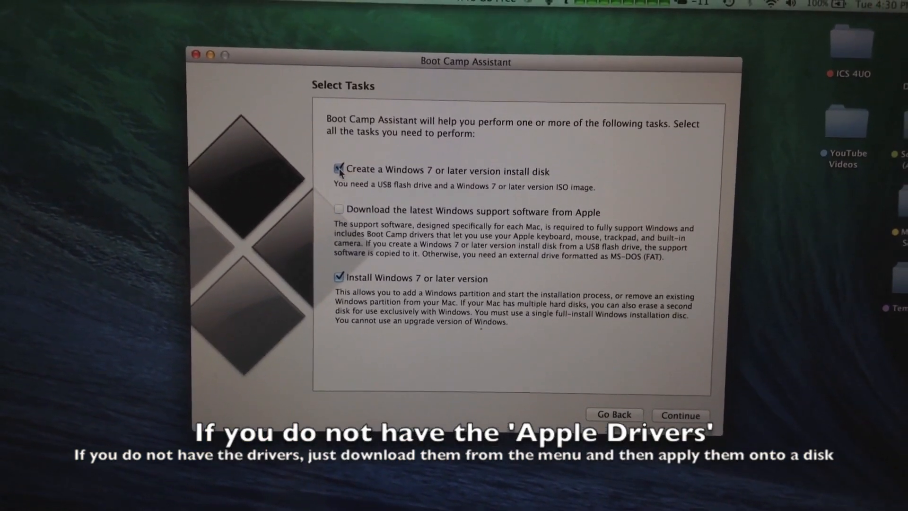
left_click(339, 164)
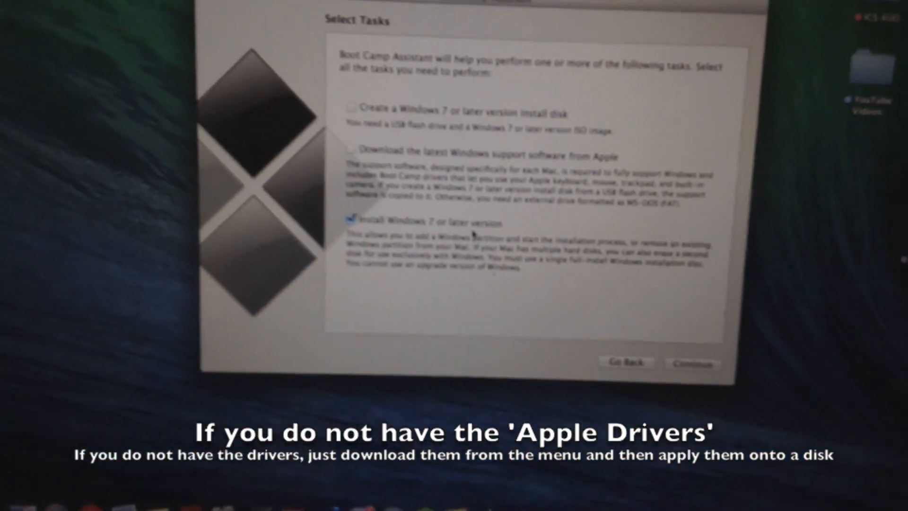
Step: Dismiss the missing installer disc alerts and continue to the Create a Partition for Windows page
left_click(685, 369)
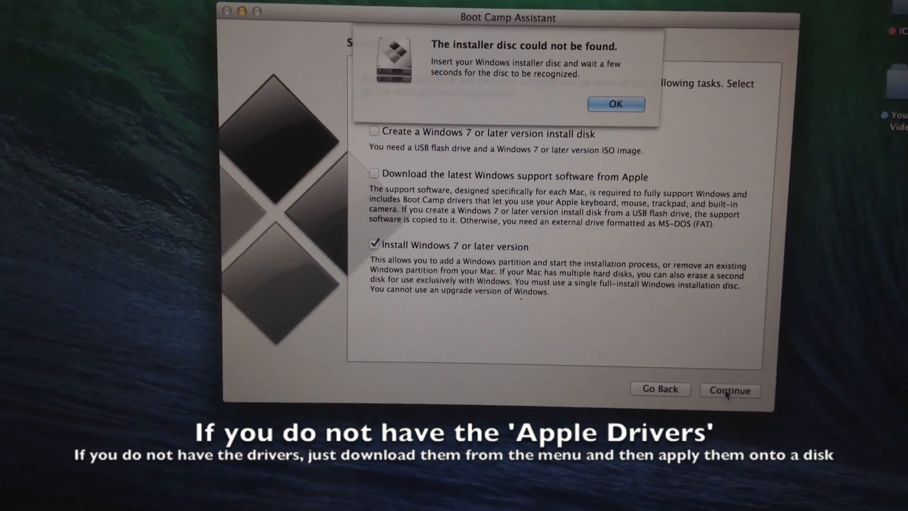
left_click(616, 108)
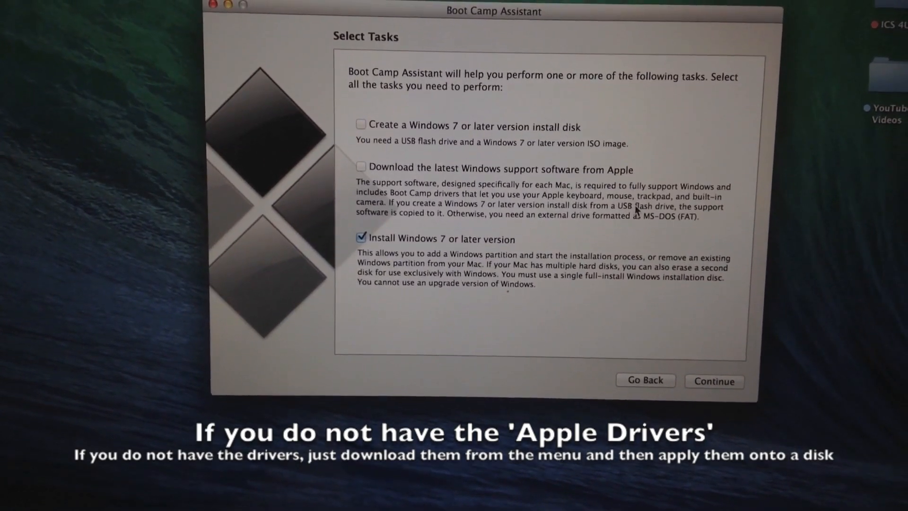
left_click(692, 373)
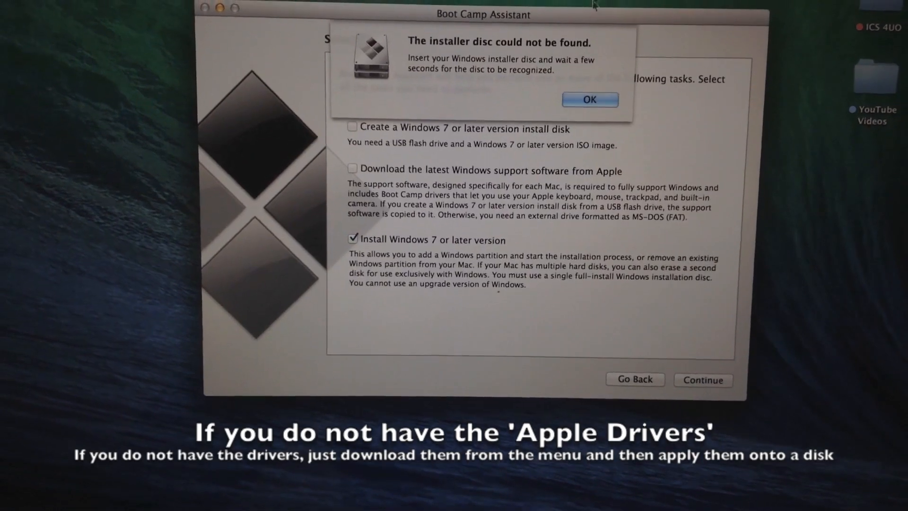
left_click(595, 105)
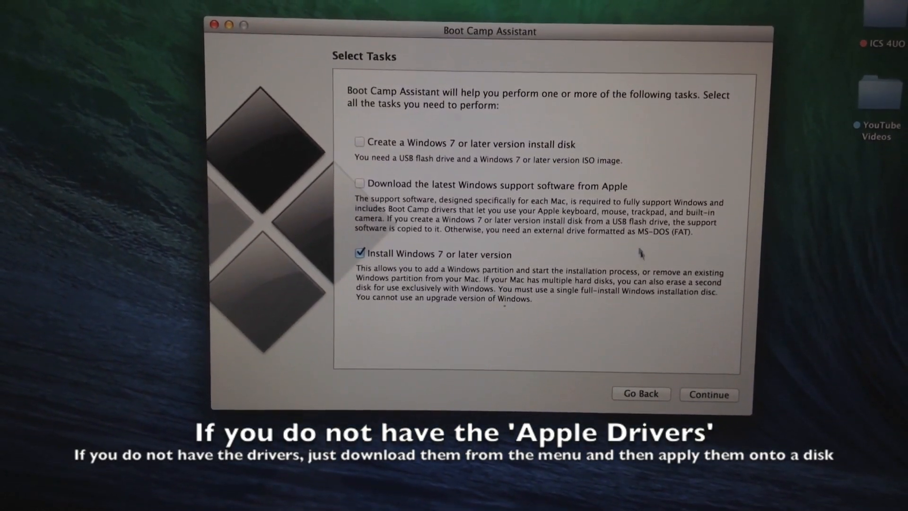
left_click(701, 393)
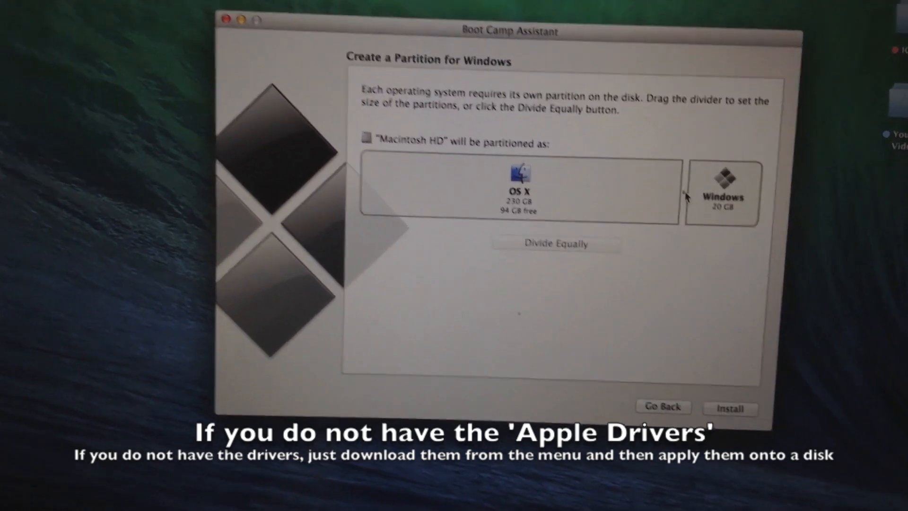
Step: Size the Windows partition to 70 GB (OS X 180 GB) and start the install partitioning
mouse_move(674, 203)
left_mouse_down()
mouse_move(642, 203)
mouse_move(632, 220)
left_mouse_up()
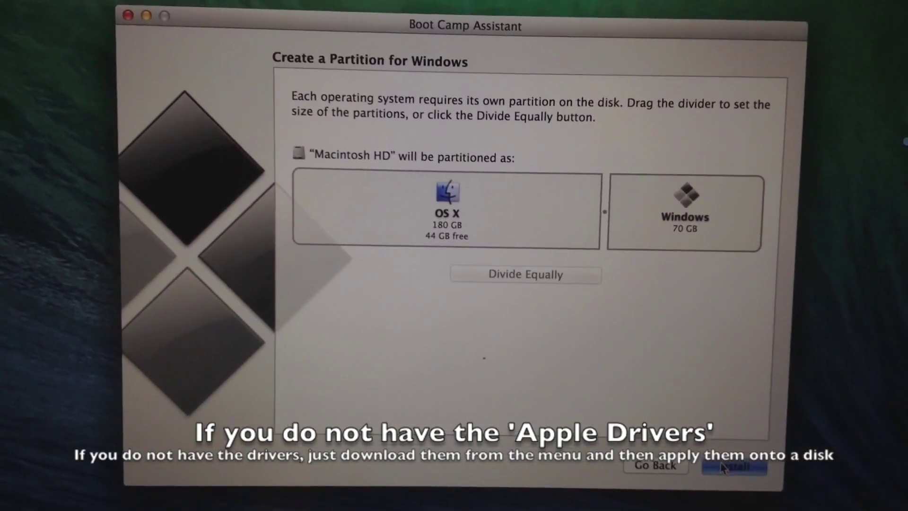
left_click(722, 468)
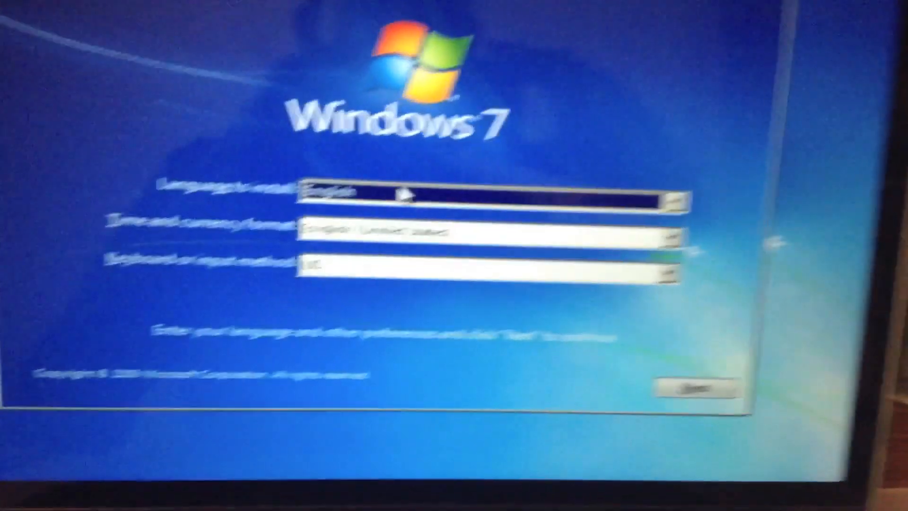
Step: Choose English (Canada) as the time and currency format
left_click(396, 234)
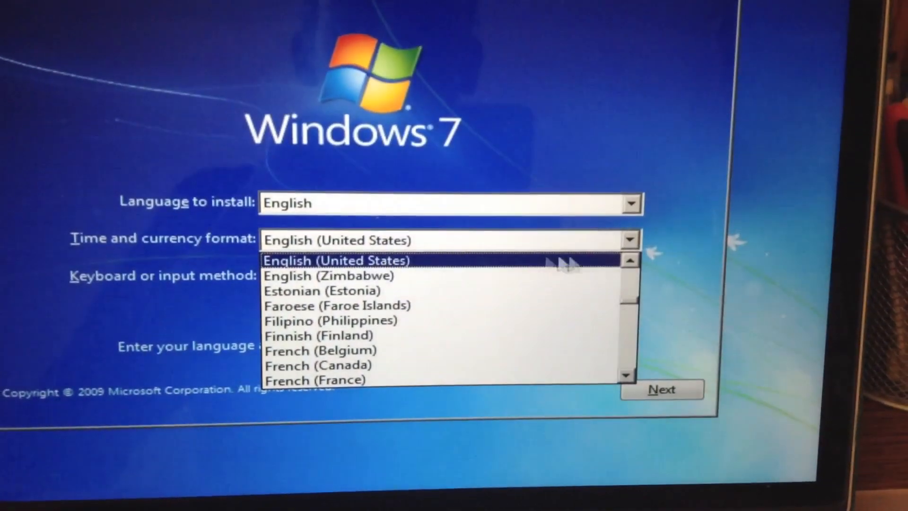
left_click(628, 266)
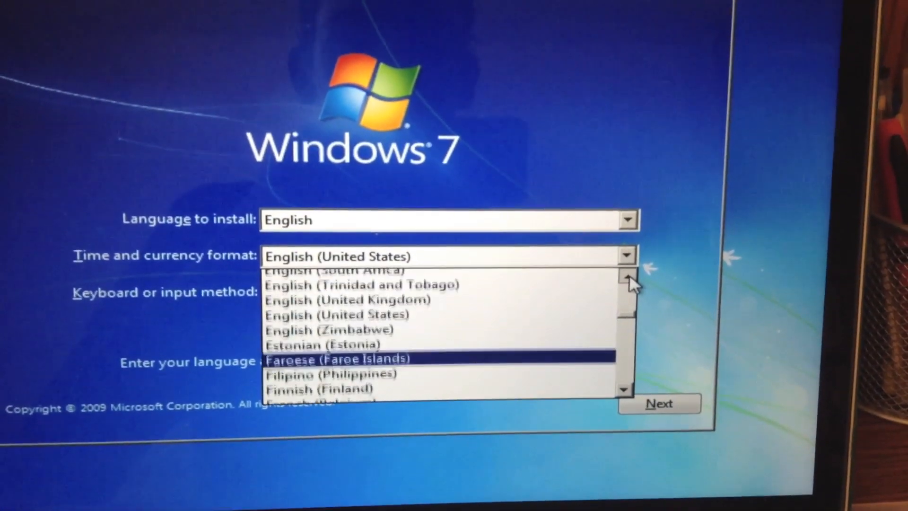
left_click(629, 274)
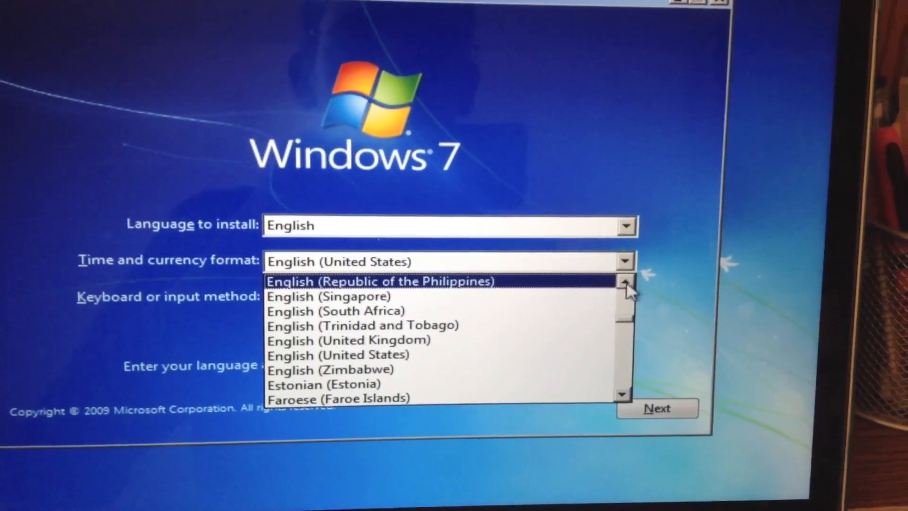
left_click(623, 284)
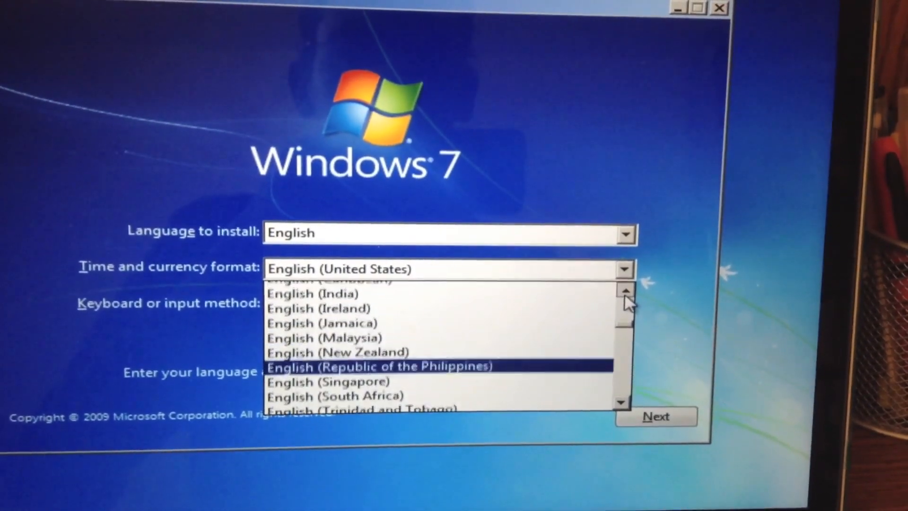
left_click(626, 290)
left_click(454, 298)
Step: Keep the US keyboard layout, continue and start the installation with Install now
left_click(438, 311)
left_click(426, 329)
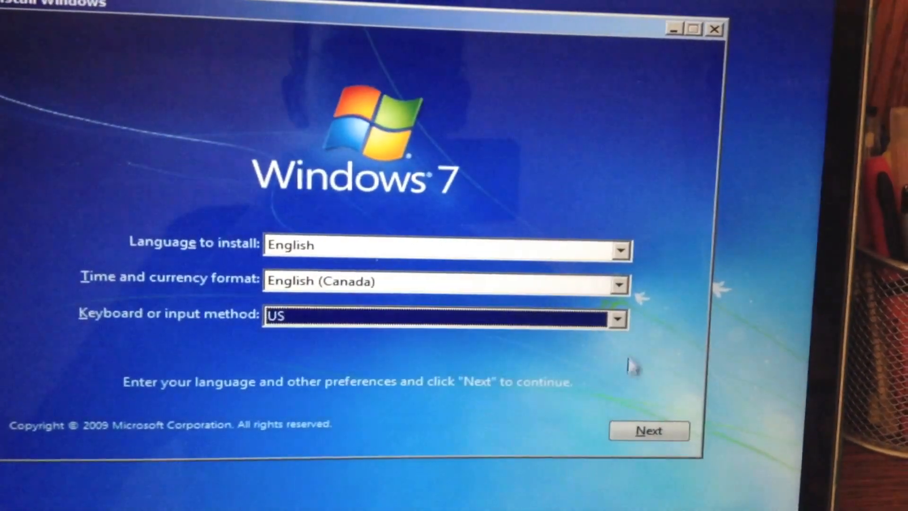
left_click(648, 431)
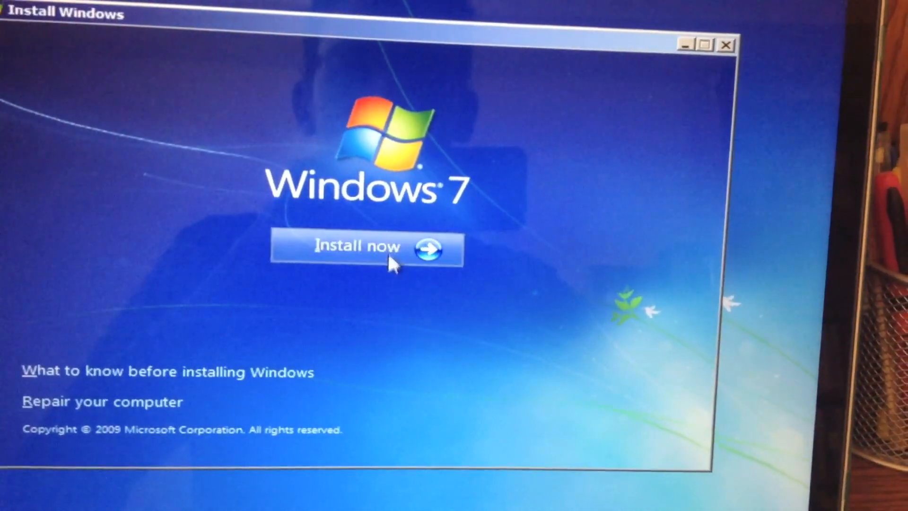
left_click(388, 252)
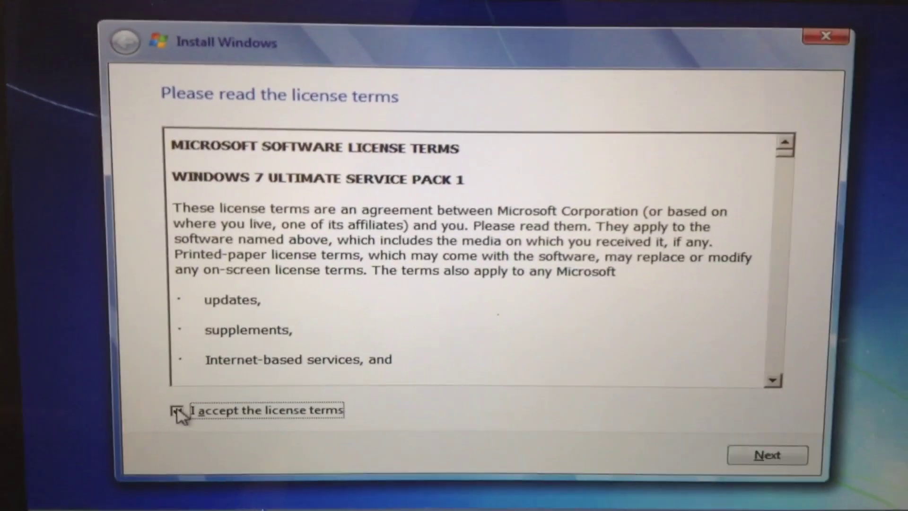
Step: Accept the Windows license terms and choose a Custom (advanced) installation
left_click(168, 404)
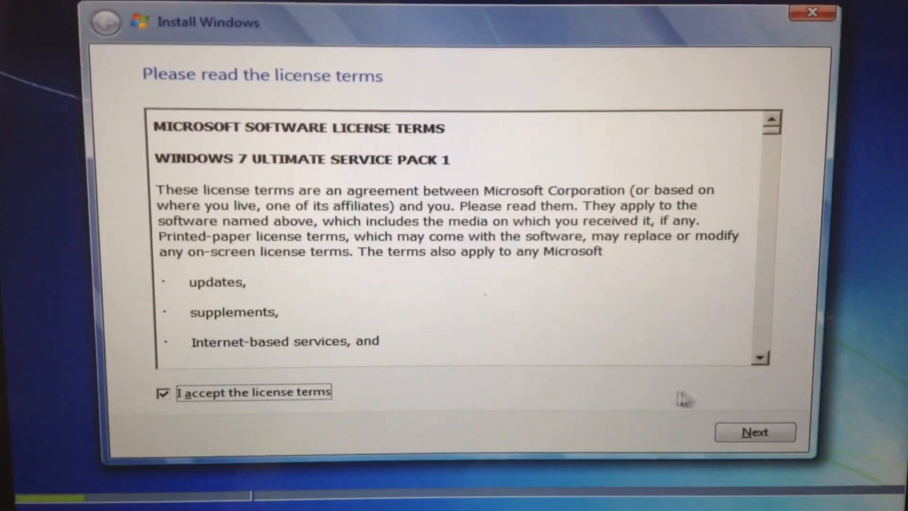
left_click(738, 427)
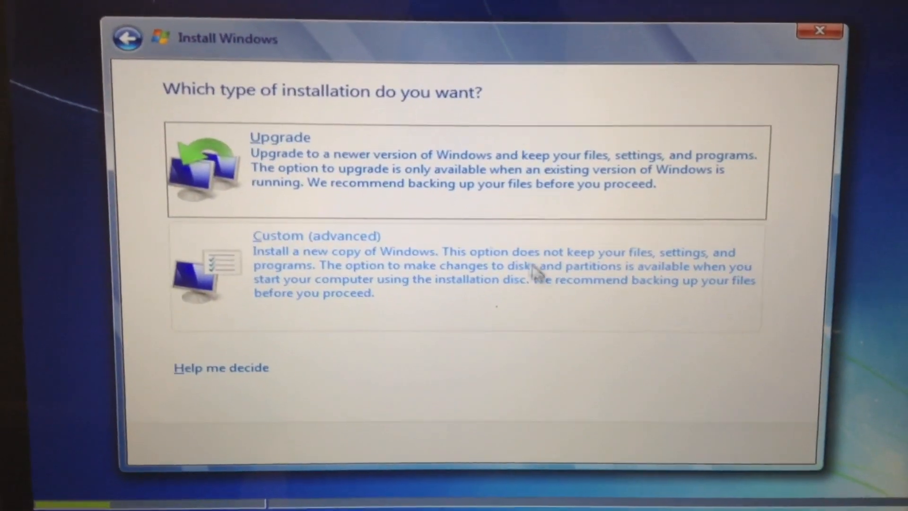
left_click(511, 272)
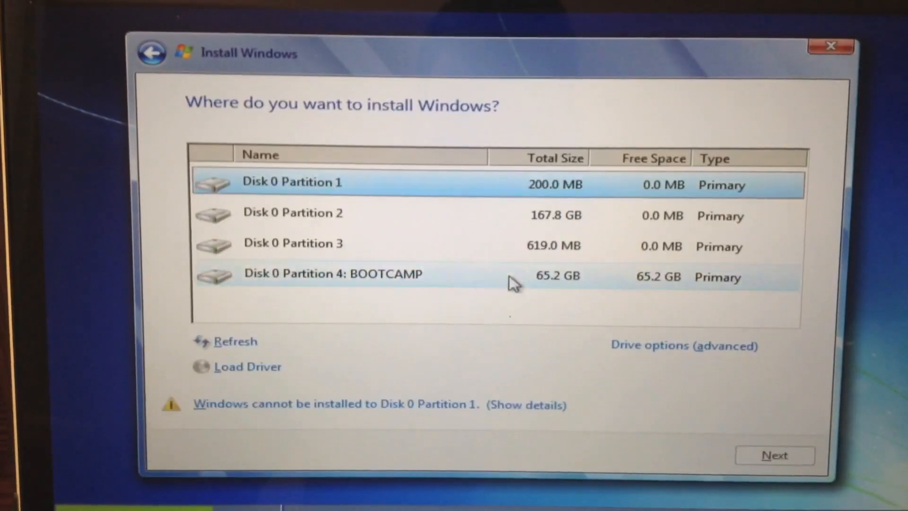
Step: Select Disk 0 Partition 4: BOOTCAMP, review the NTFS detail, format it and confirm the erase
left_click(458, 279)
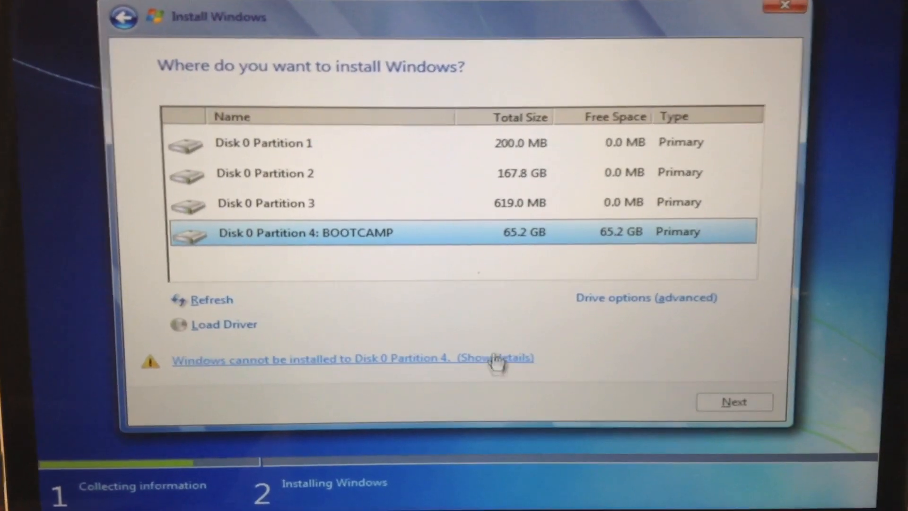
left_click(460, 362)
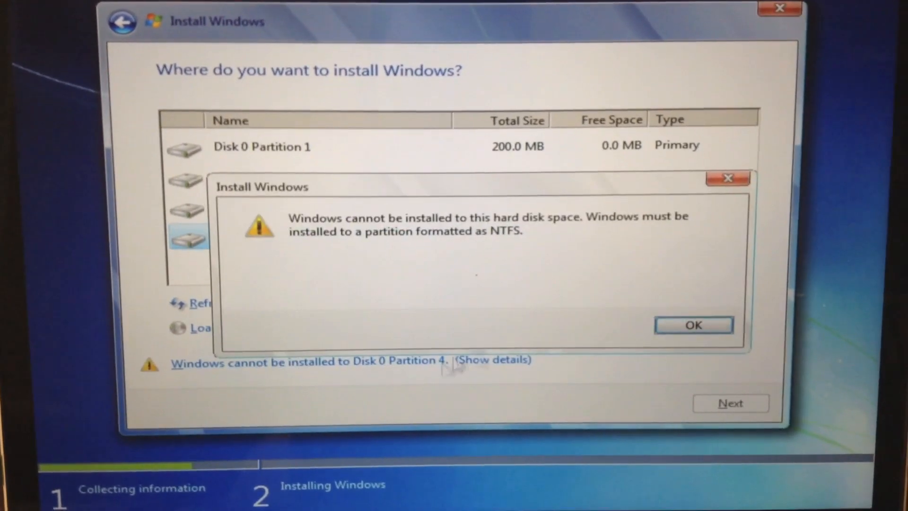
left_click(692, 323)
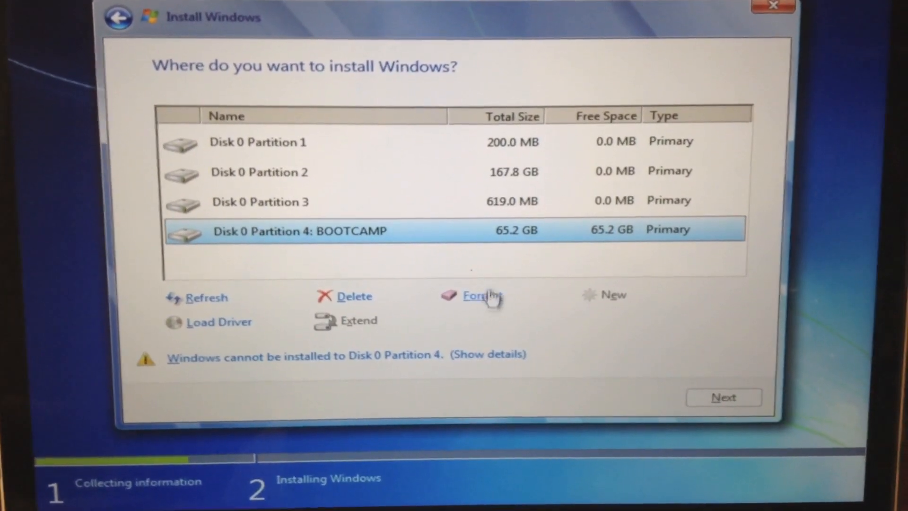
left_click(483, 297)
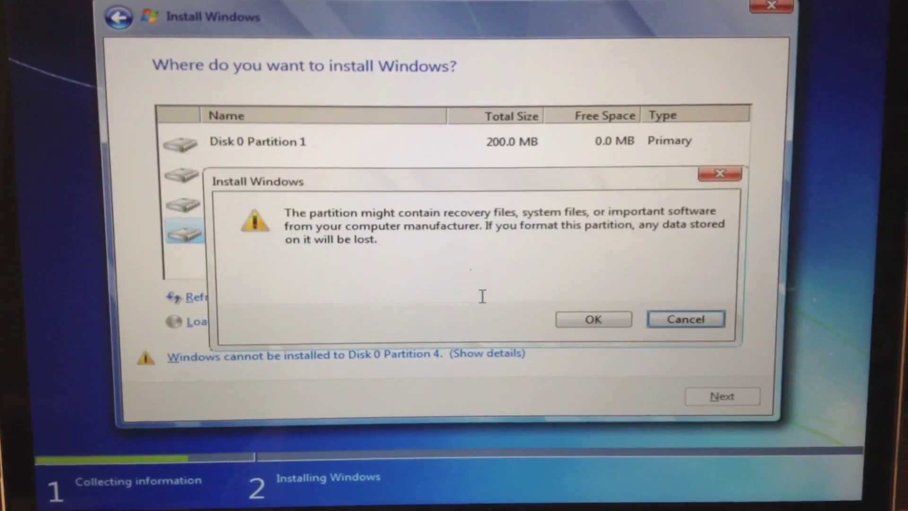
left_click(597, 318)
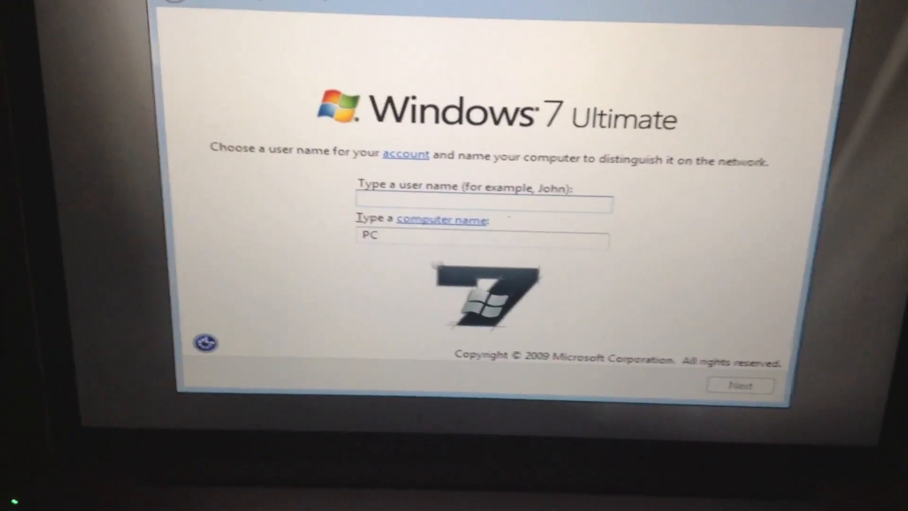
type("Ho")
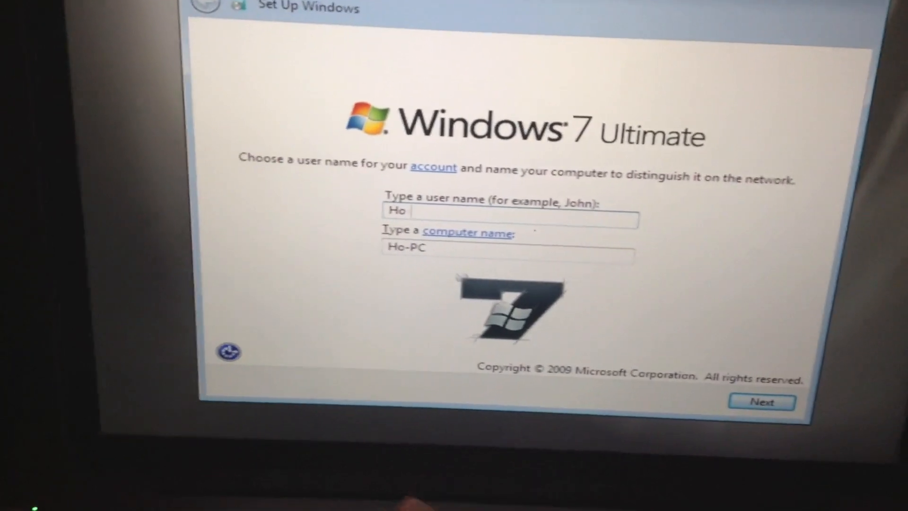
type("ratiu")
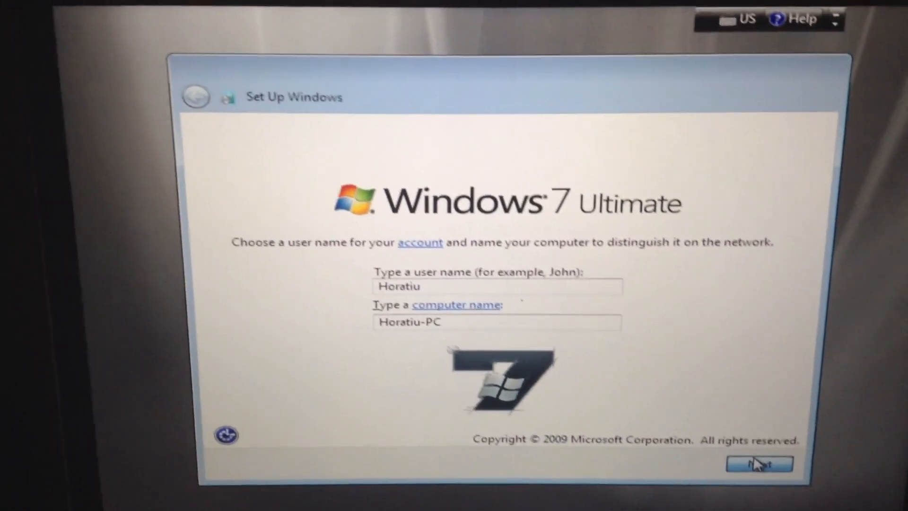
Step: Accept the user name without a password, choose Ask me later for updates and confirm the time zone
left_click(755, 464)
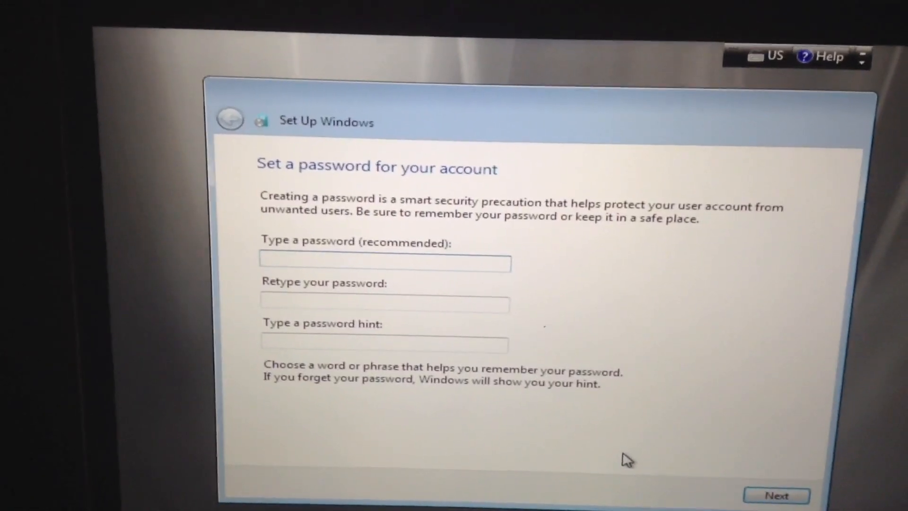
left_click(780, 496)
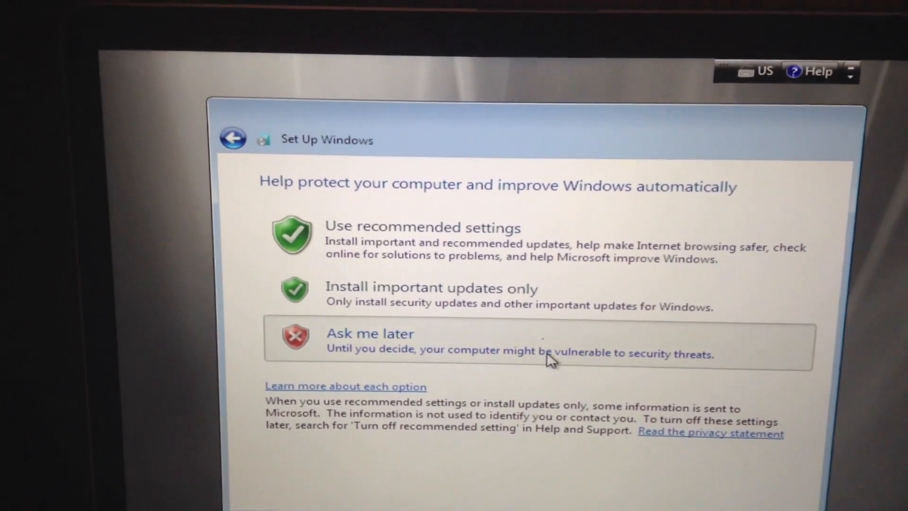
left_click(550, 360)
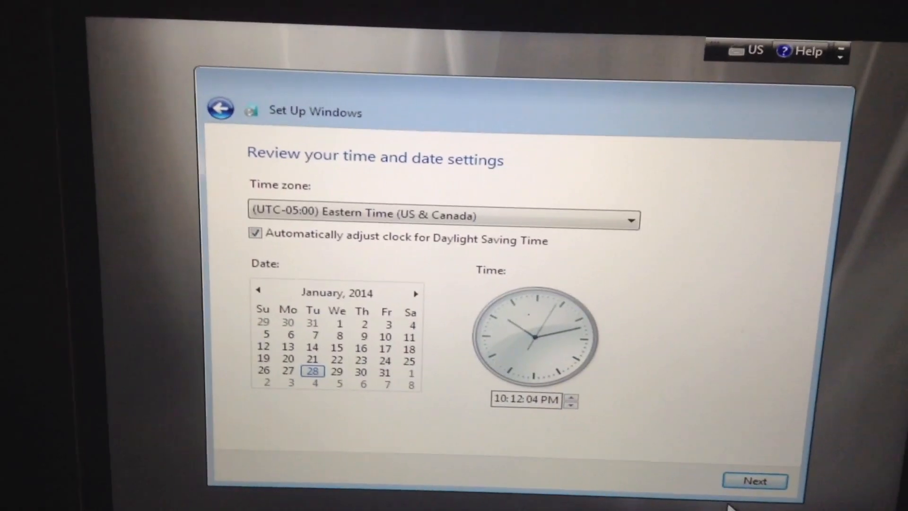
left_click(760, 488)
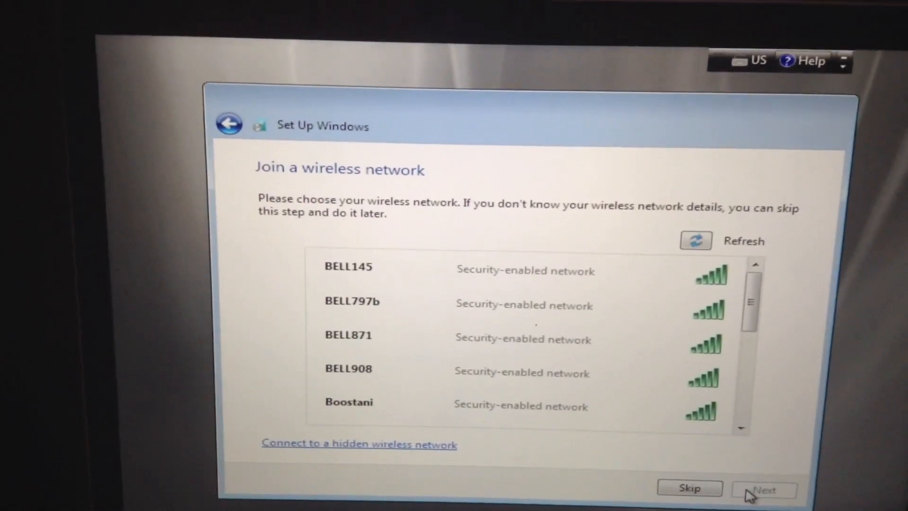
Step: Connect to the BELL797b wireless network and close the crashed TouchPad Enhancements program
left_click(539, 327)
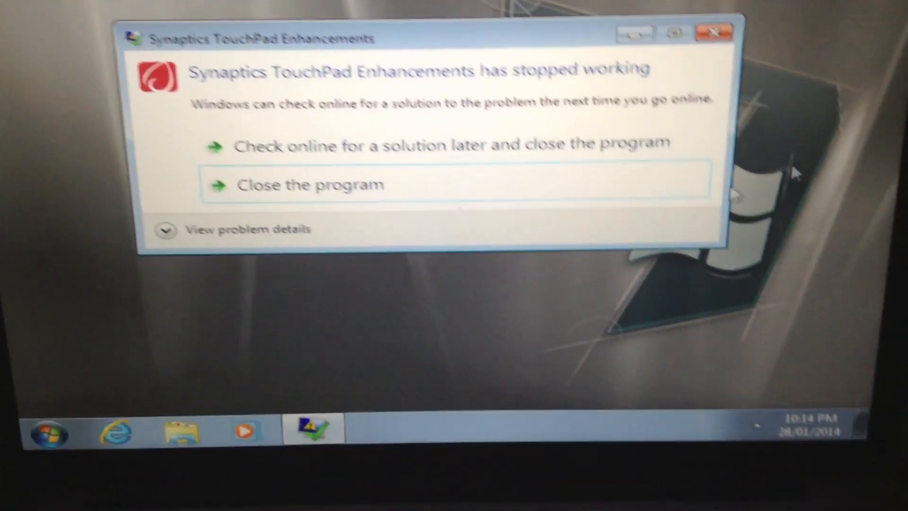
left_click(400, 179)
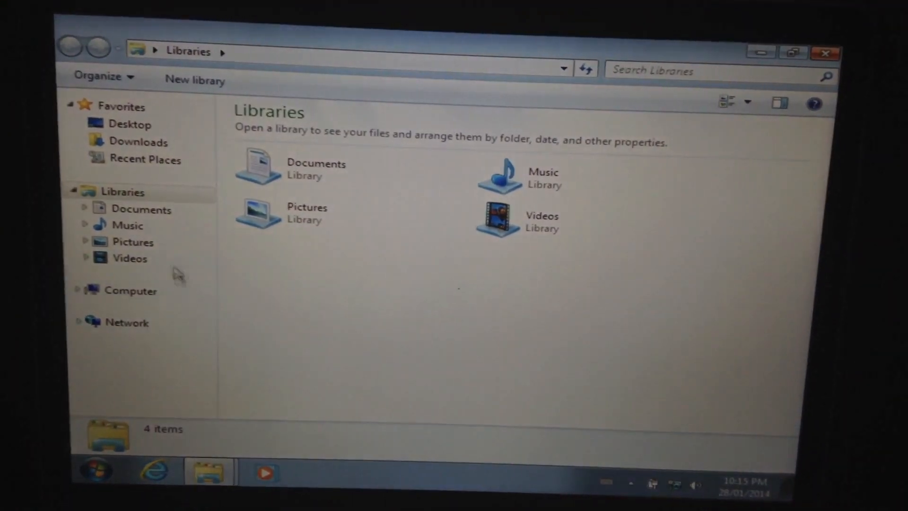
Step: Select the DVD drive in Computer and refuse the Windows disc's UAC prompt before swapping discs
left_click(171, 294)
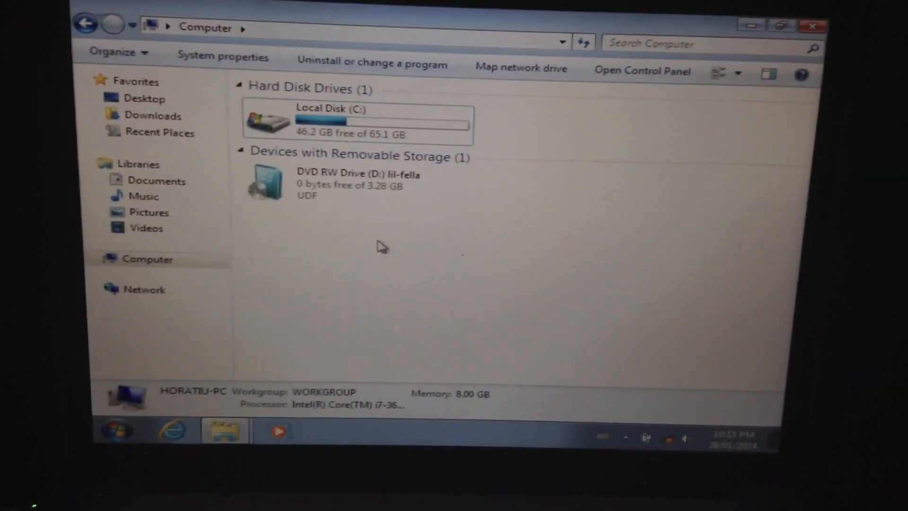
left_click(348, 204)
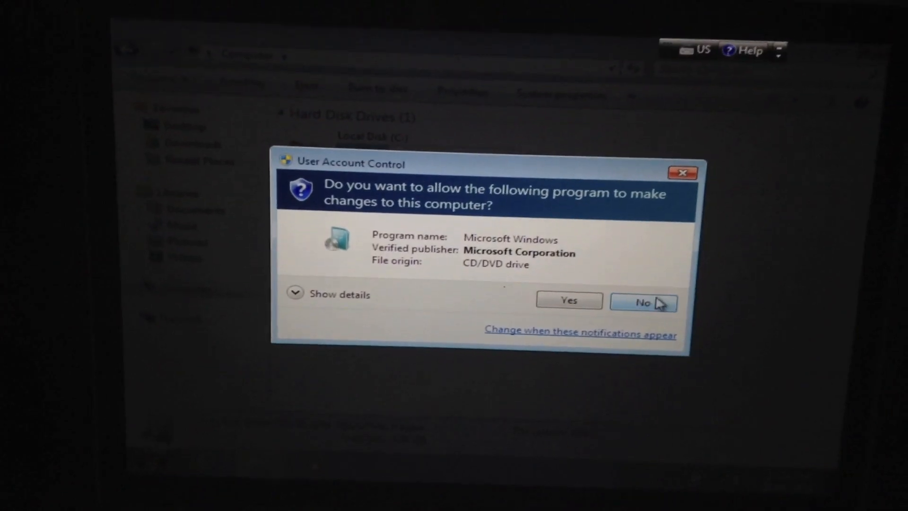
left_click(631, 297)
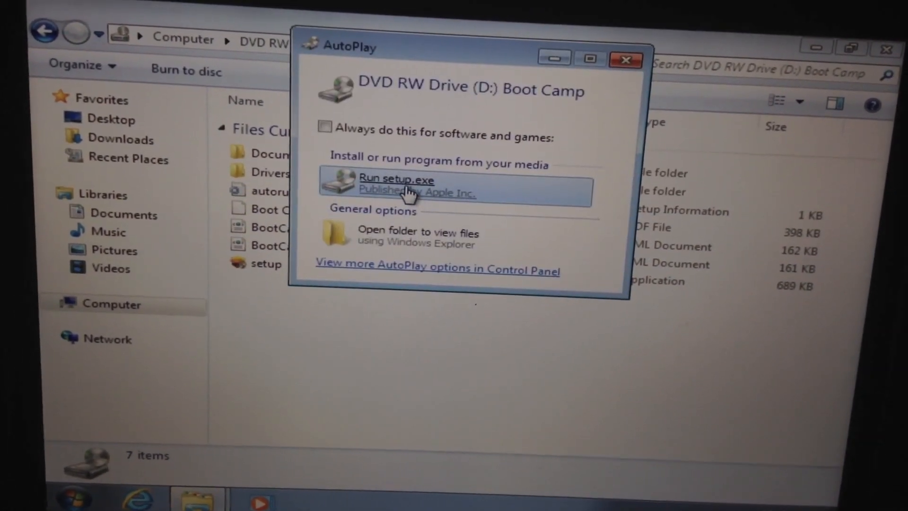
Step: Run setup.exe from the Boot Camp disc, approve the UAC prompt, and pass the installer welcome
left_click(410, 194)
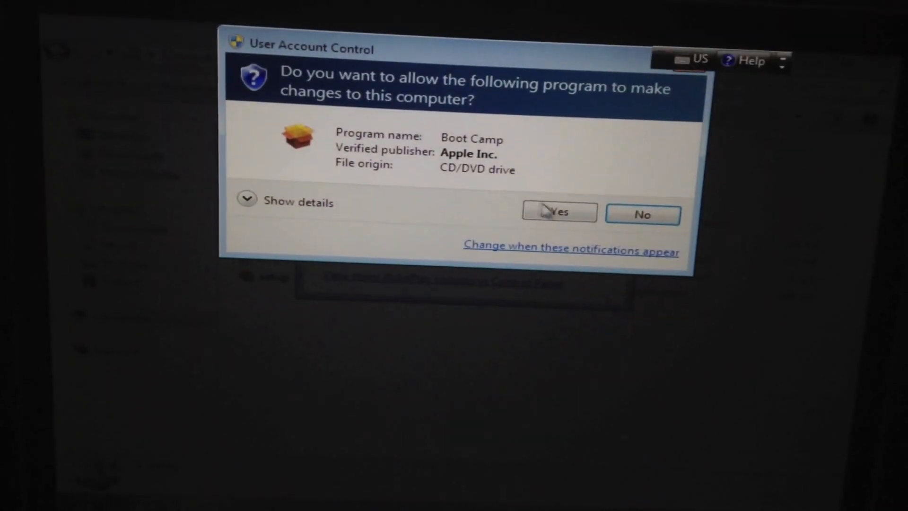
left_click(547, 211)
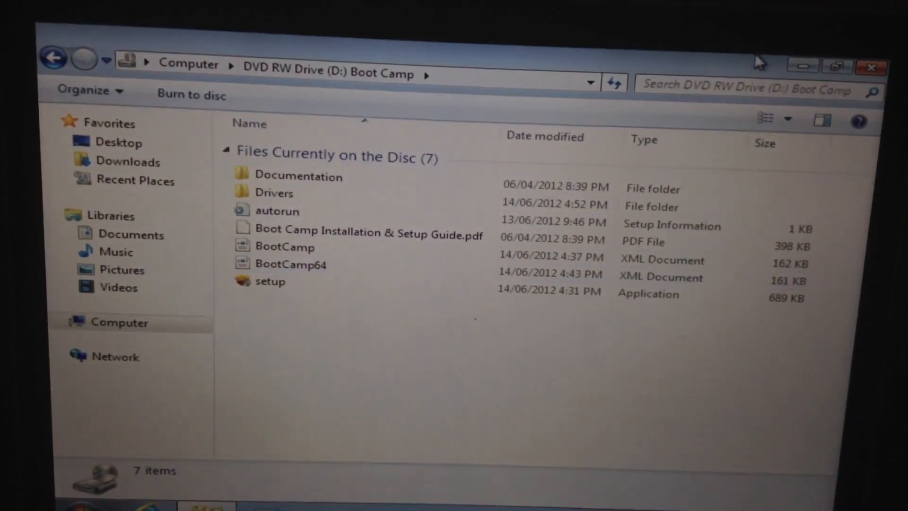
left_click(796, 79)
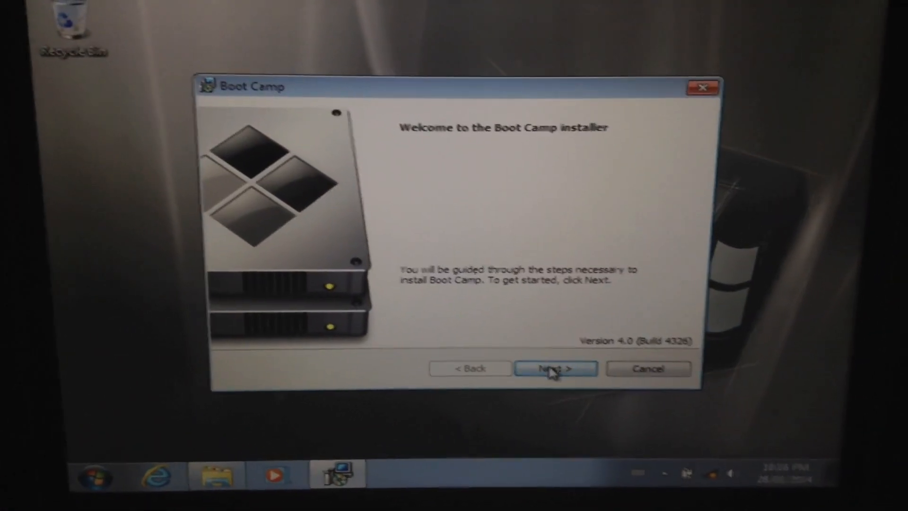
left_click(519, 356)
Step: Accept the Apple license and install Boot Camp with Apple Software Update, dismissing the driver notice
left_click(219, 305)
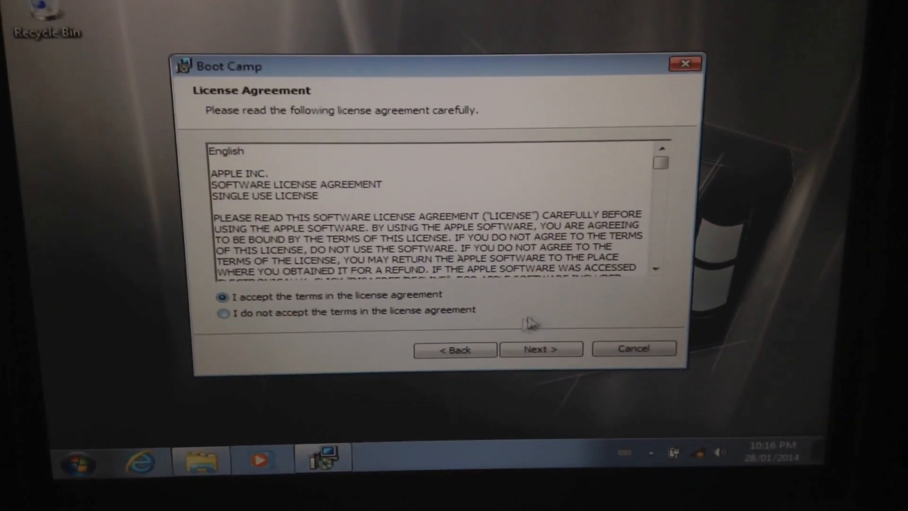
left_click(535, 357)
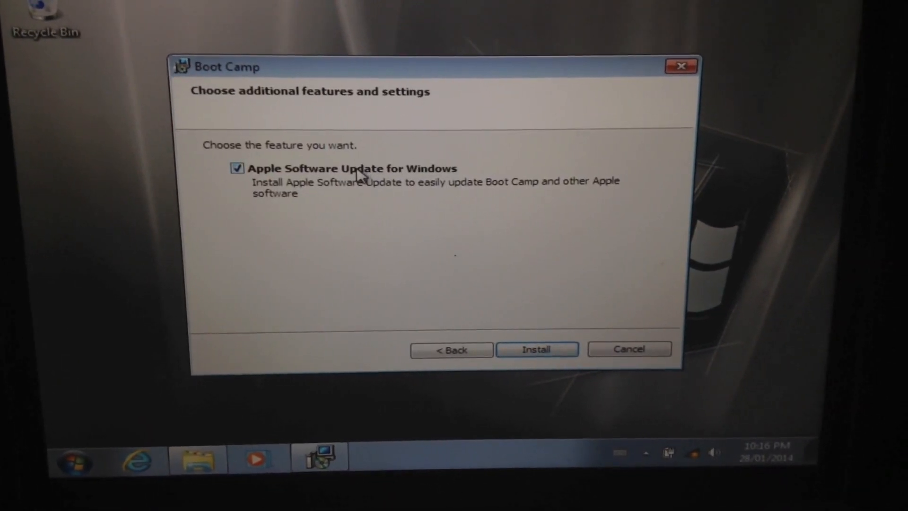
left_click(566, 356)
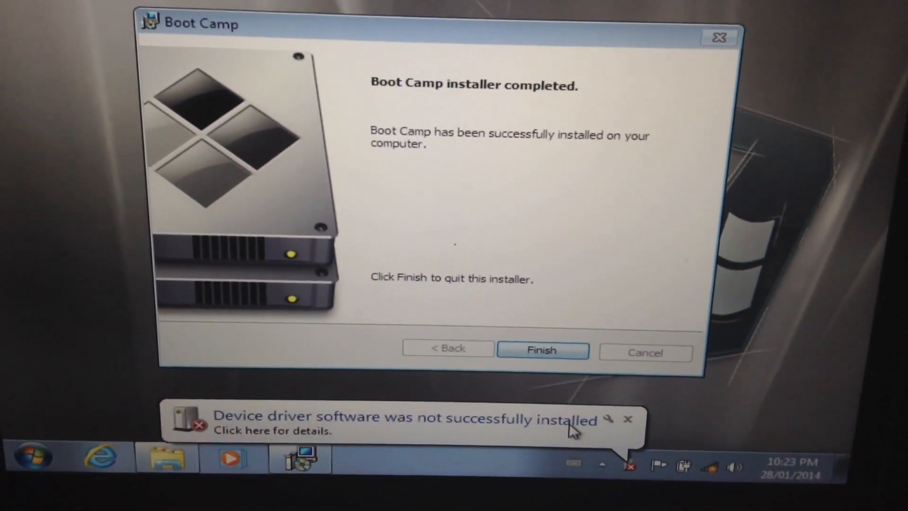
left_click(629, 451)
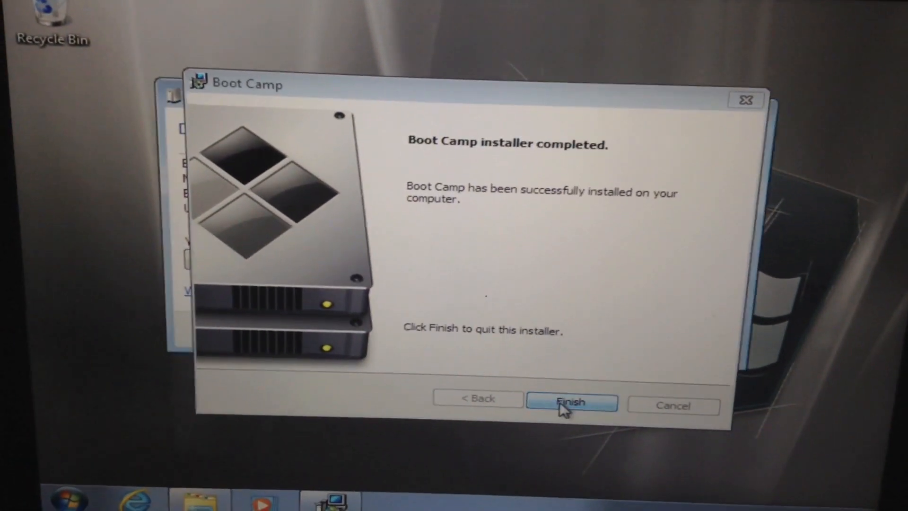
Step: Finish the Boot Camp installer and move the restart prompt aside before restarting
left_click(561, 399)
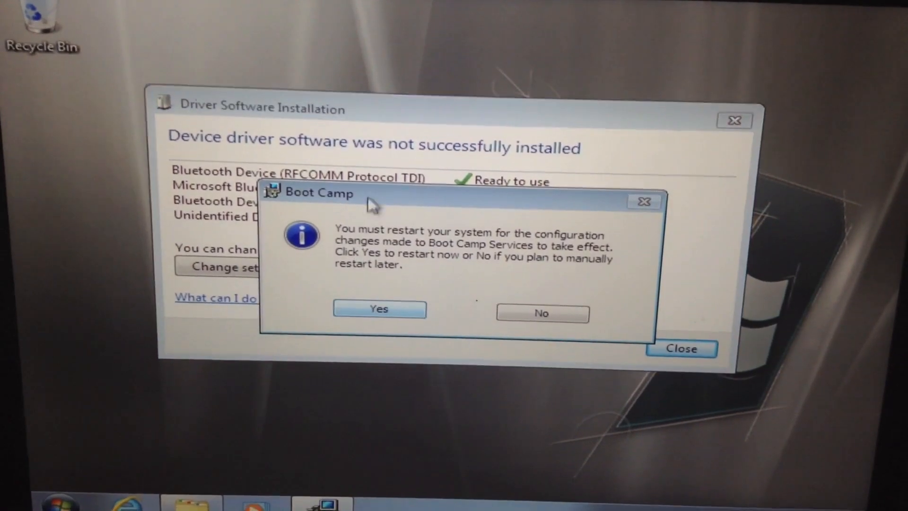
left_click_drag(370, 191, 504, 200)
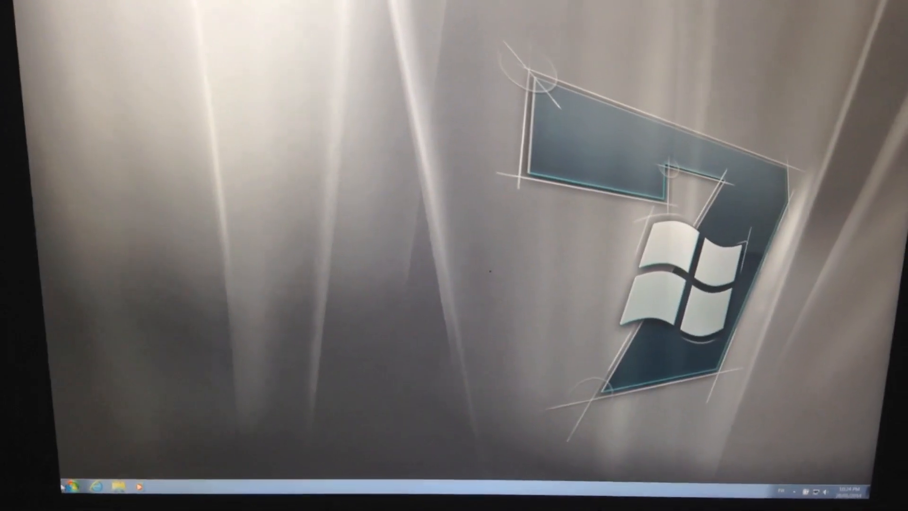
left_click(92, 494)
left_click(413, 330)
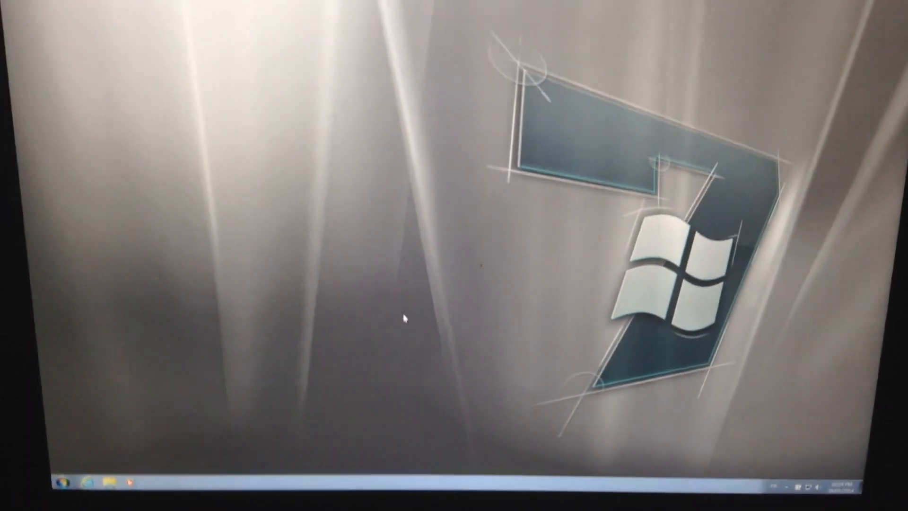